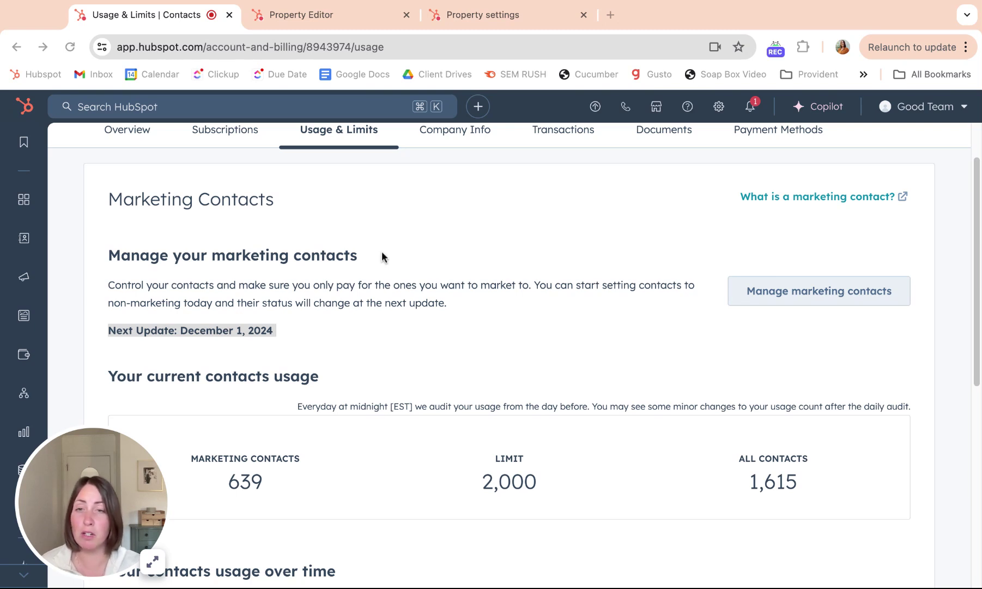
# Go from the account menu's Account & Billing page to Usage & Limits: 639 of 2,000 marketing contacts
pyautogui.scroll(2, 274, 251)
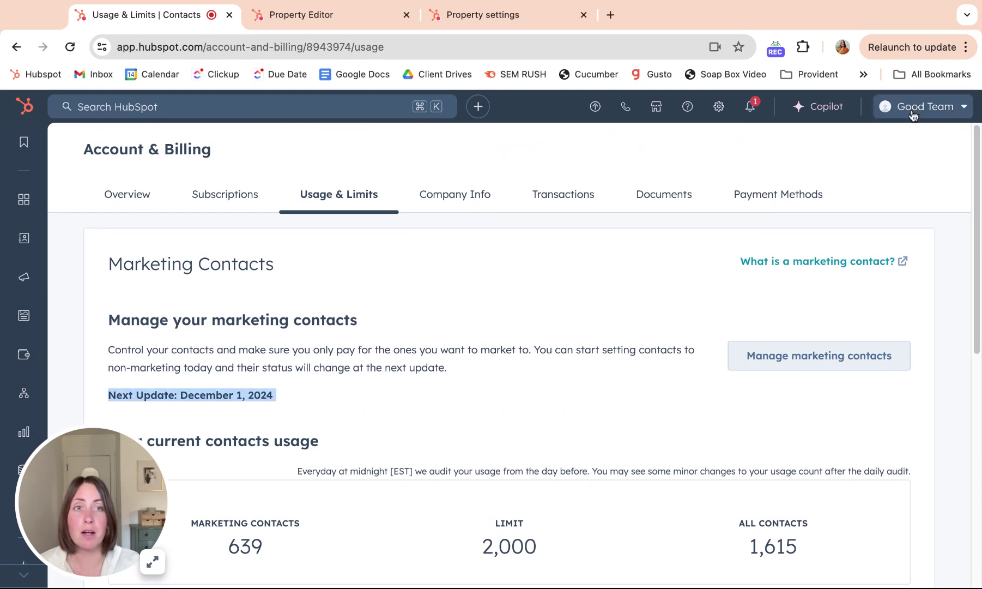
pyautogui.click(922, 108)
pyautogui.moveTo(897, 242)
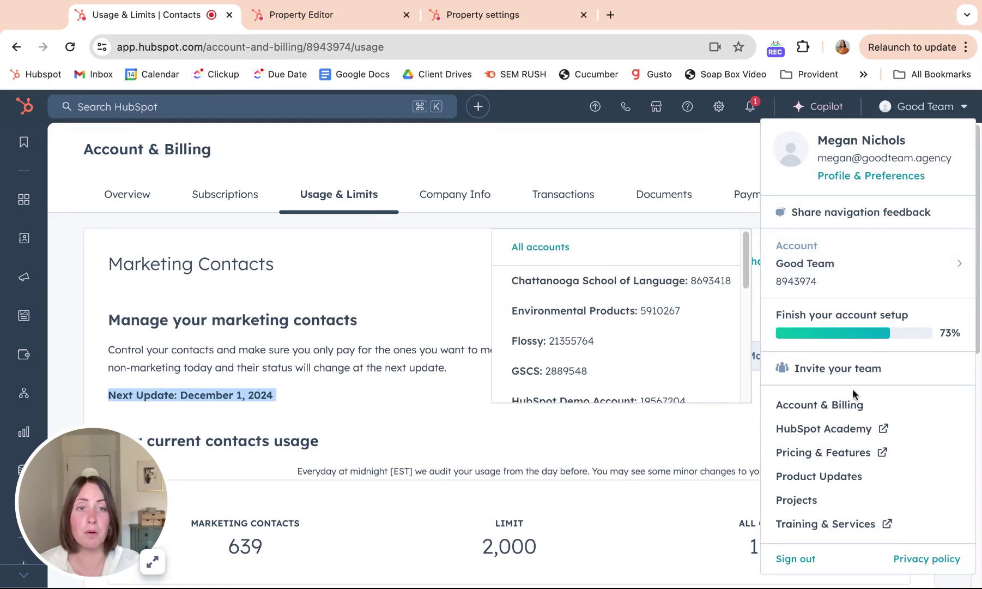
pyautogui.click(821, 406)
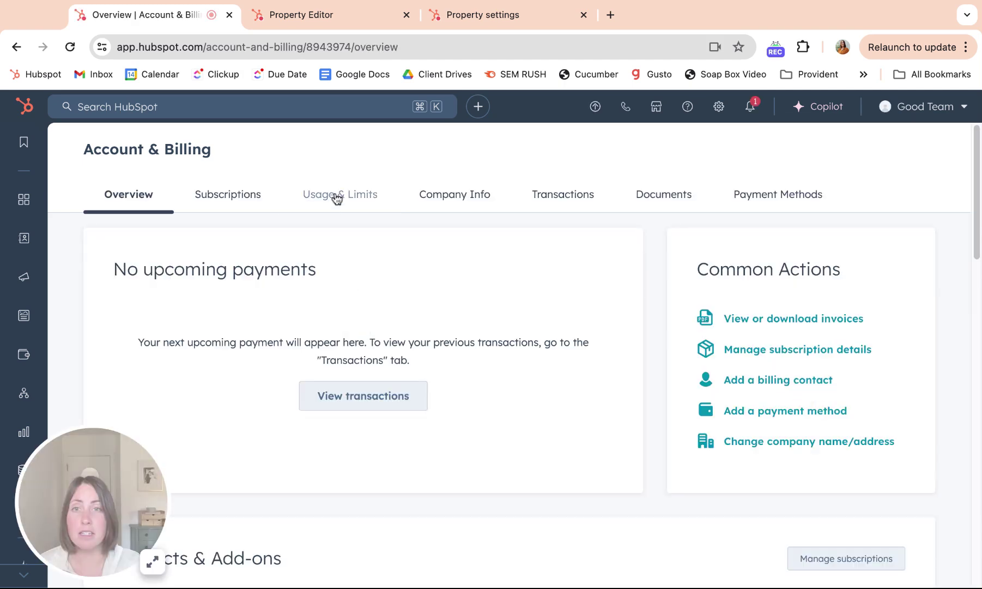
pyautogui.click(336, 195)
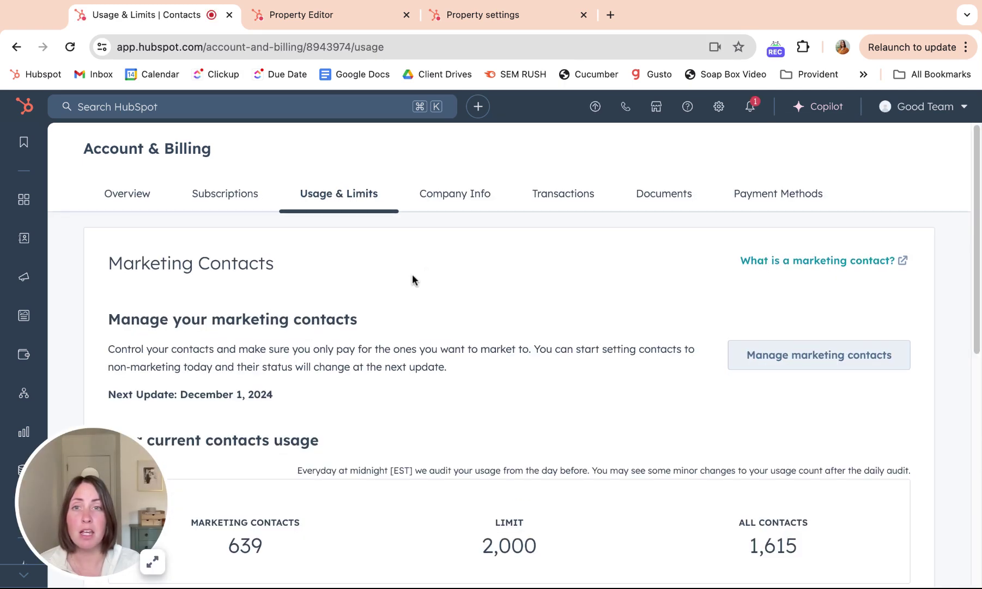
pyautogui.scroll(-5, 414, 262)
pyautogui.scroll(-1, 412, 279)
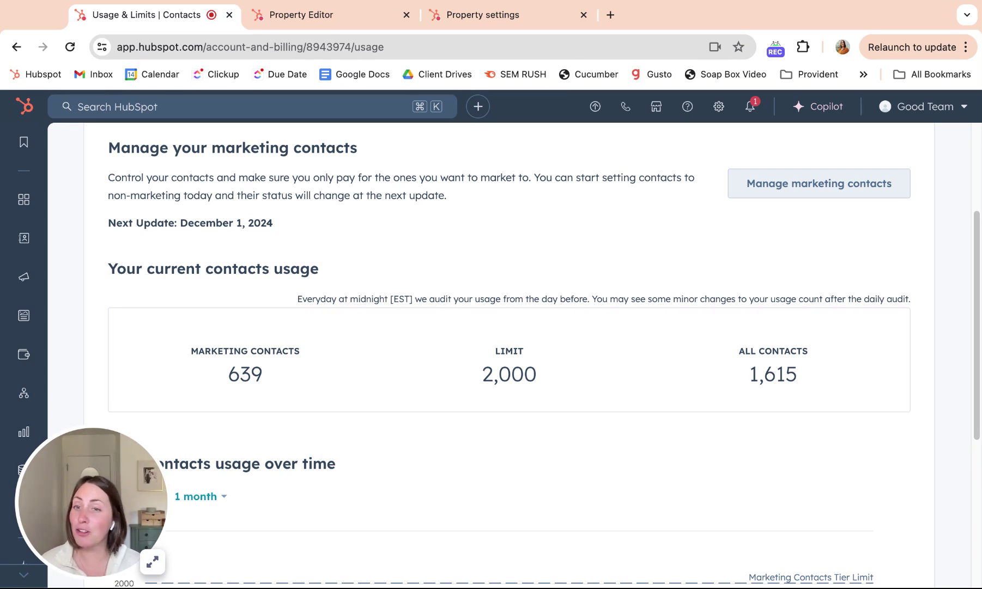
pyautogui.click(1, 351)
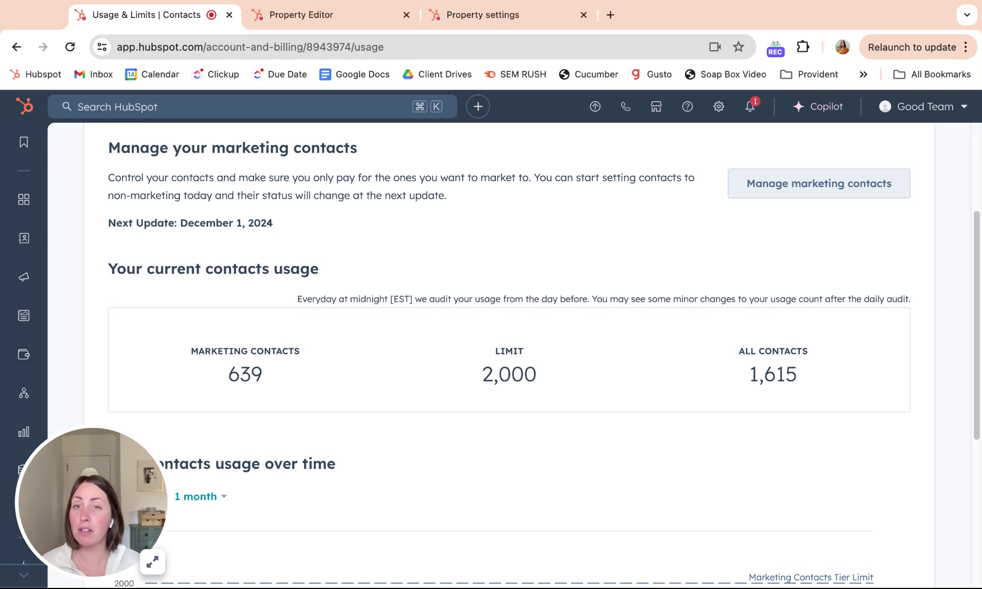
# View the contact's 'marketing' properties: status Marketing contact, sourced from a Workflow enrollment
pyautogui.click(323, 16)
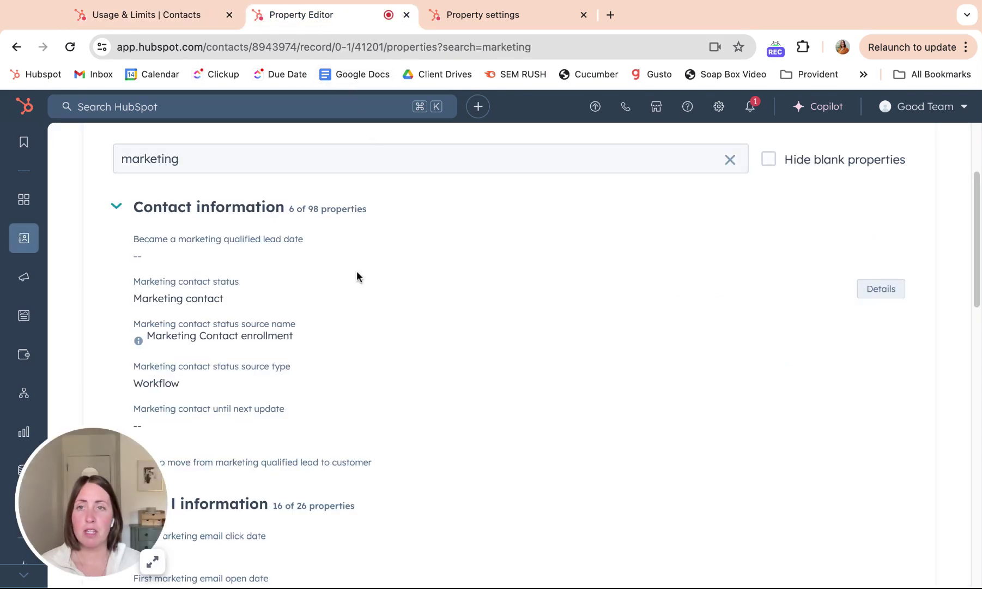
pyautogui.scroll(-2, 357, 276)
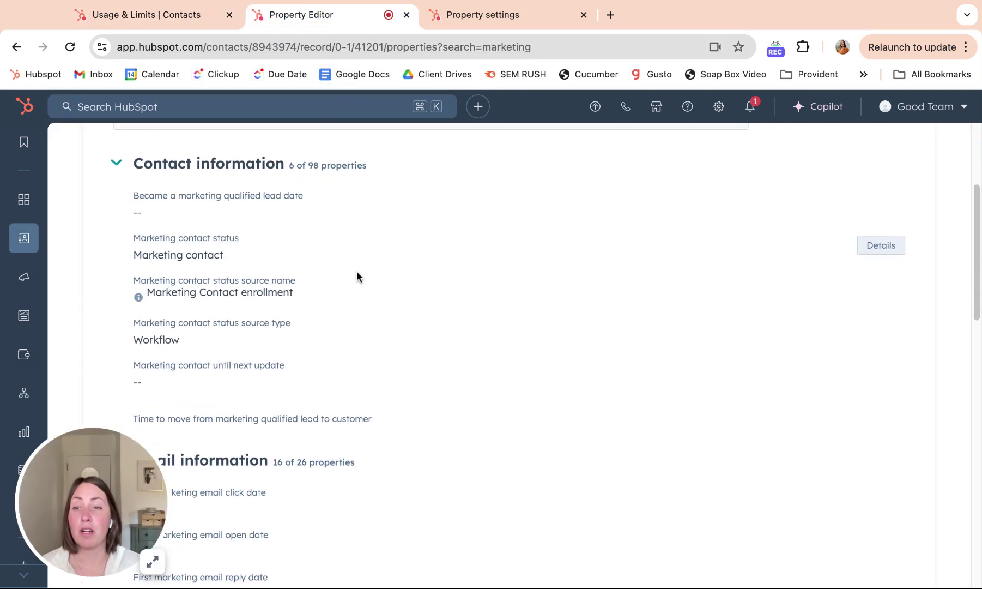
pyautogui.scroll(1, 357, 271)
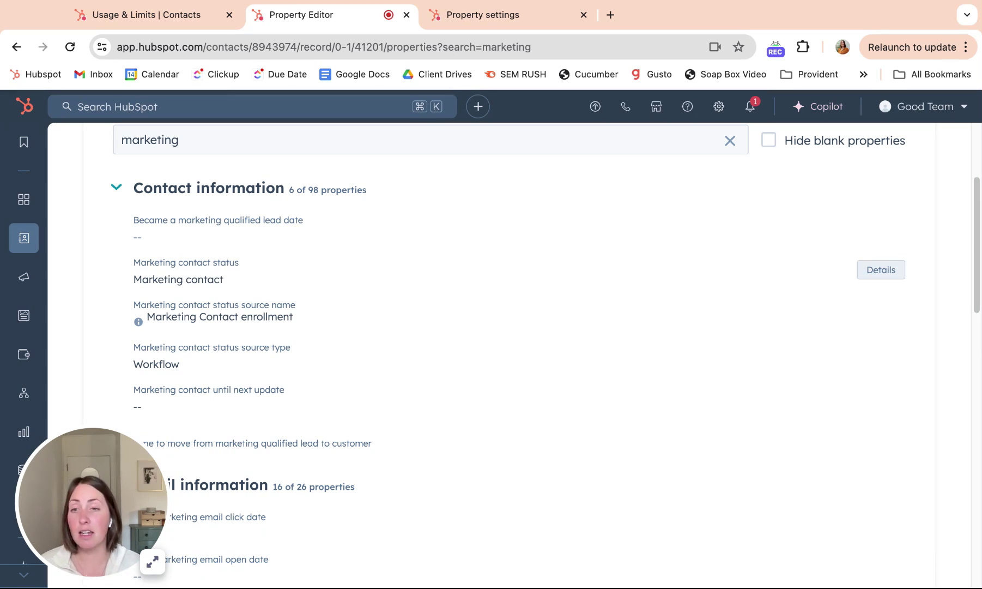
pyautogui.click(165, 18)
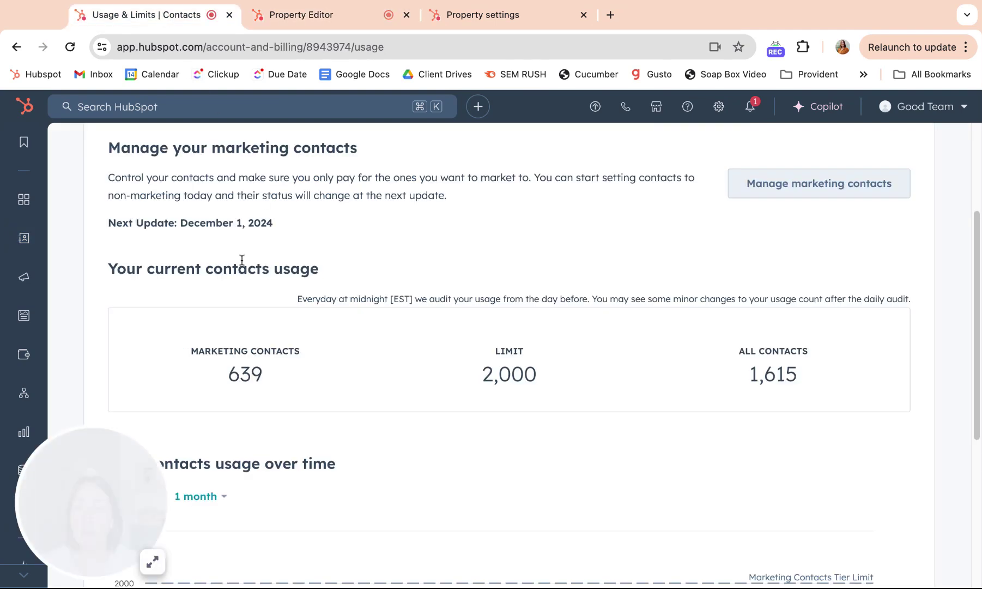
pyautogui.click(110, 221)
pyautogui.hotkey('shift', 'alt', 'Right')
pyautogui.hotkey('shift', 'alt', 'Right')
pyautogui.hotkey('shift', 'alt', 'Right')
pyautogui.hotkey('shift', 'alt', 'Right')
pyautogui.hotkey('shift', 'alt', 'Right')
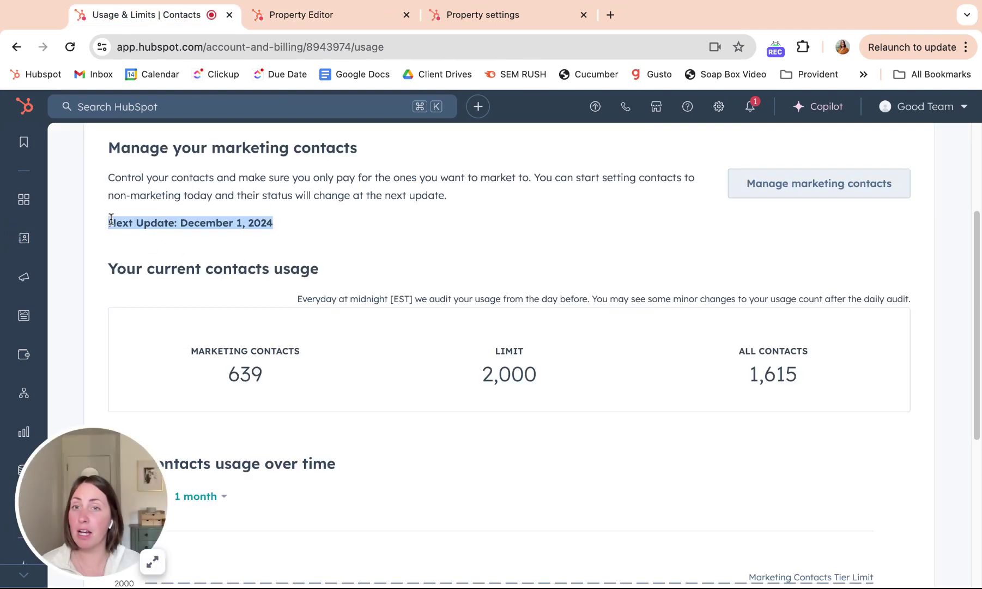
pyautogui.scroll(3, 274, 227)
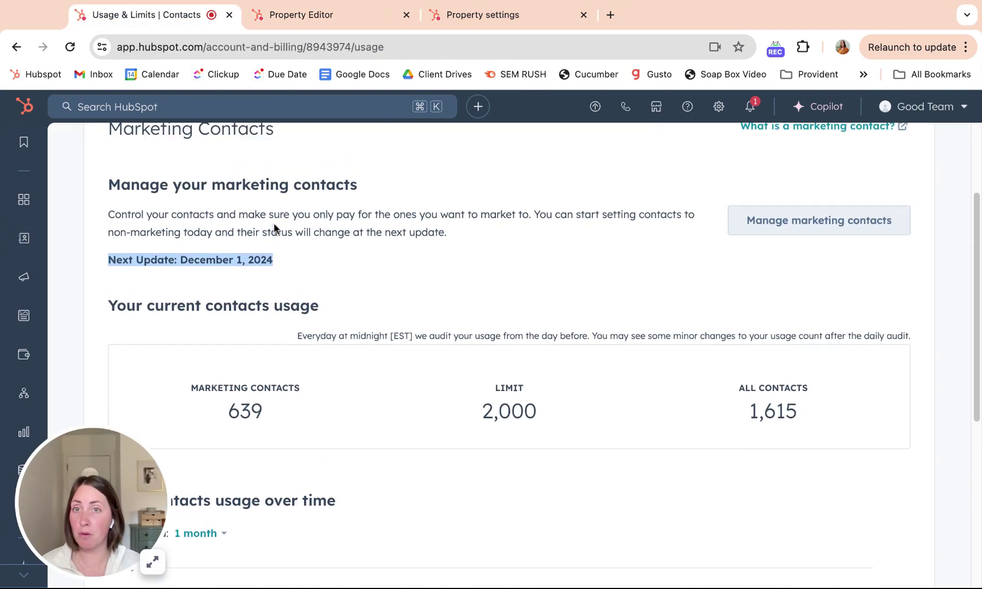
pyautogui.scroll(-5, 274, 224)
pyautogui.scroll(3, 274, 224)
pyautogui.scroll(-1, 285, 158)
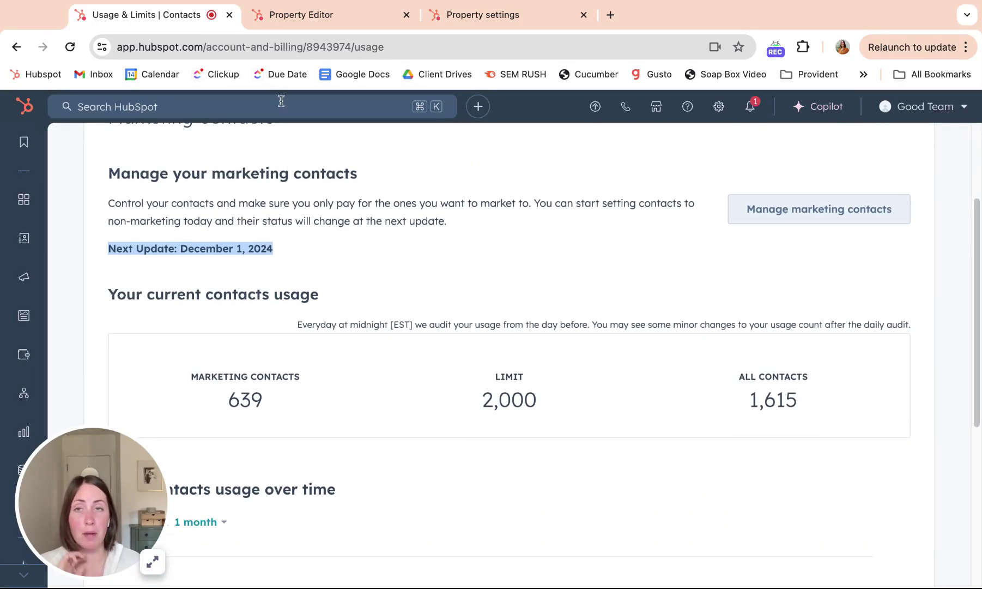
pyautogui.click(288, 21)
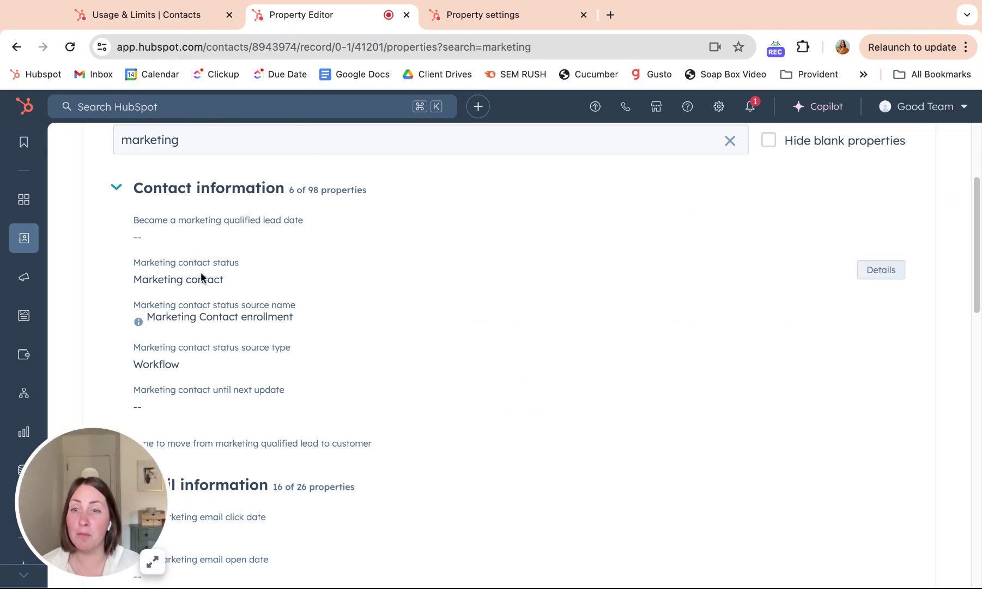
pyautogui.click(162, 15)
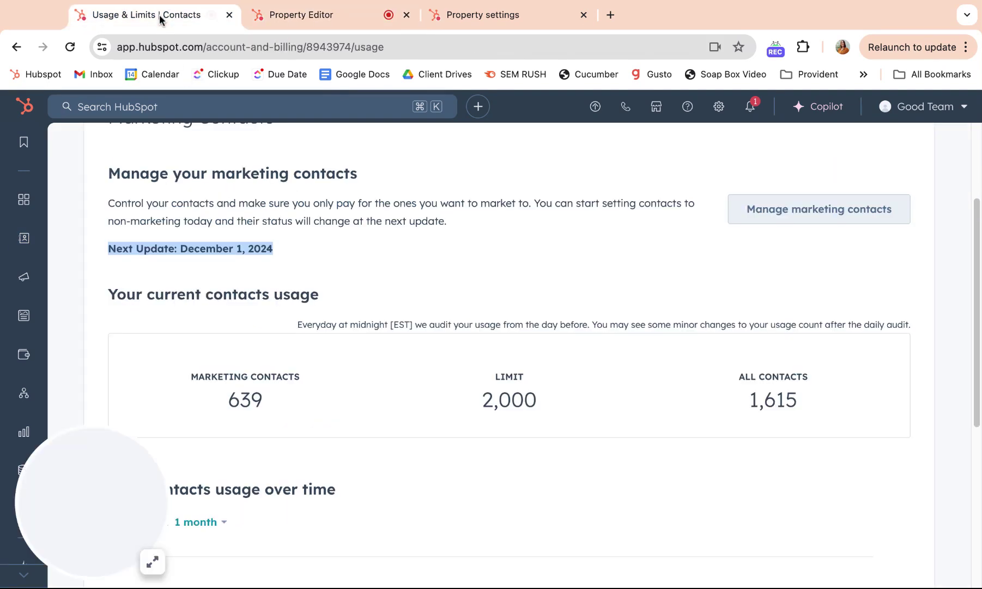
pyautogui.click(311, 21)
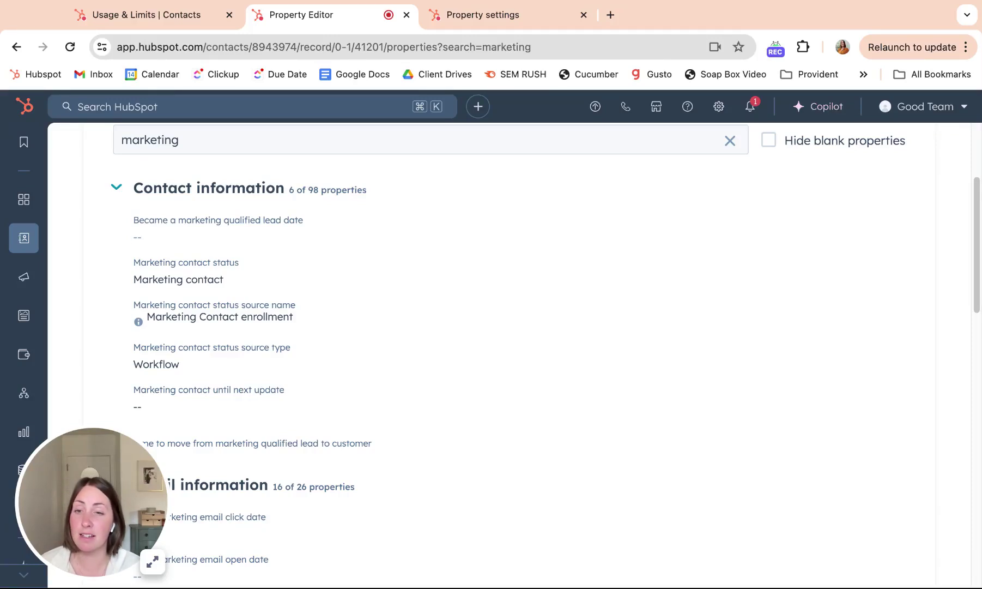
# Switch back to the Usage & Limits | Contacts tab showing 639 of 2,000 marketing contacts
pyautogui.click(143, 17)
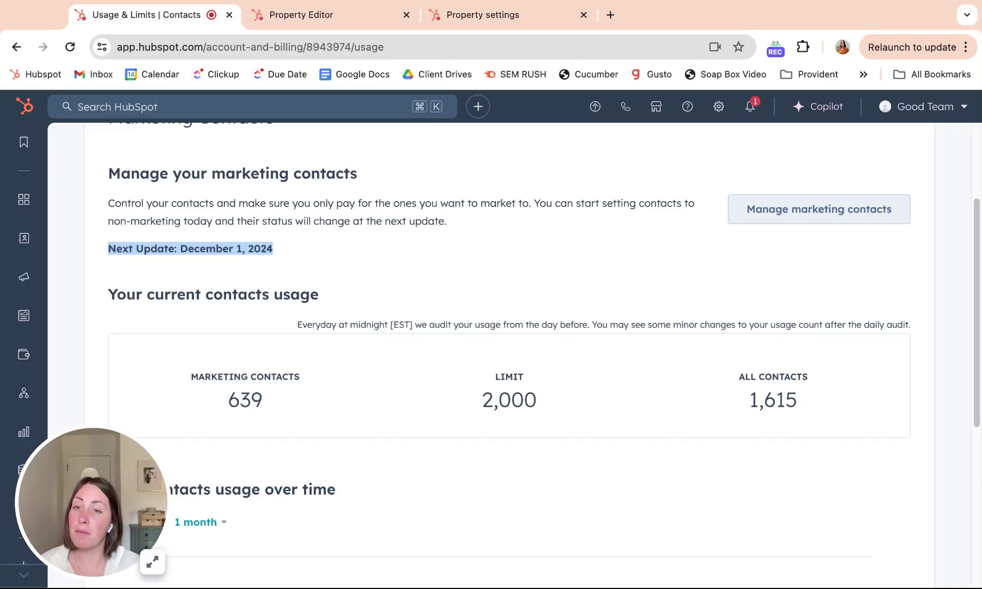
# Return to the Property Editor showing the contact as a Marketing contact via the enrollment workflow
pyautogui.click(312, 13)
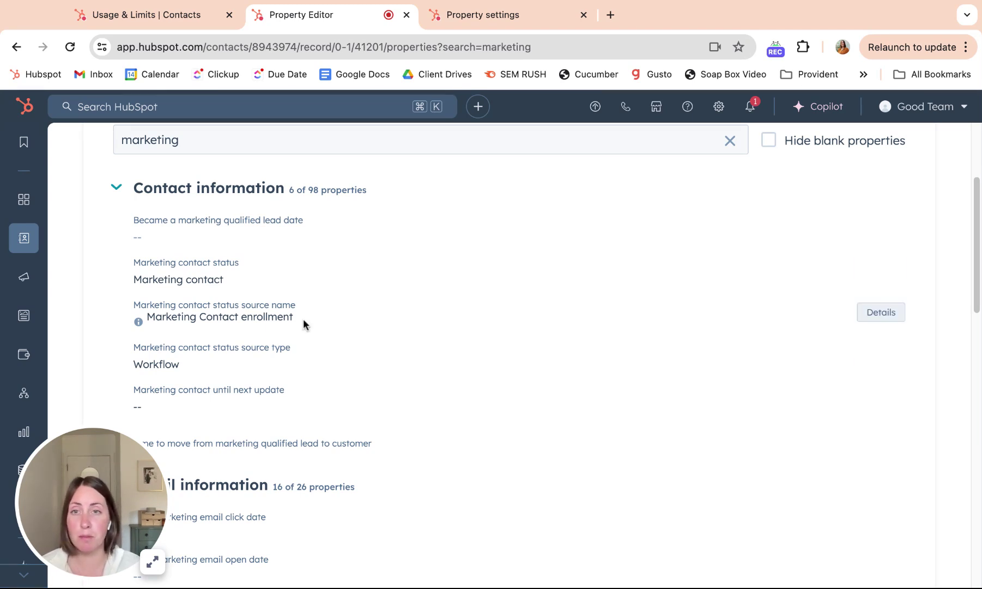
# Show contact properties filtered by 'marketing contact', listing four HubSpot-created Contact information properties
pyautogui.click(483, 15)
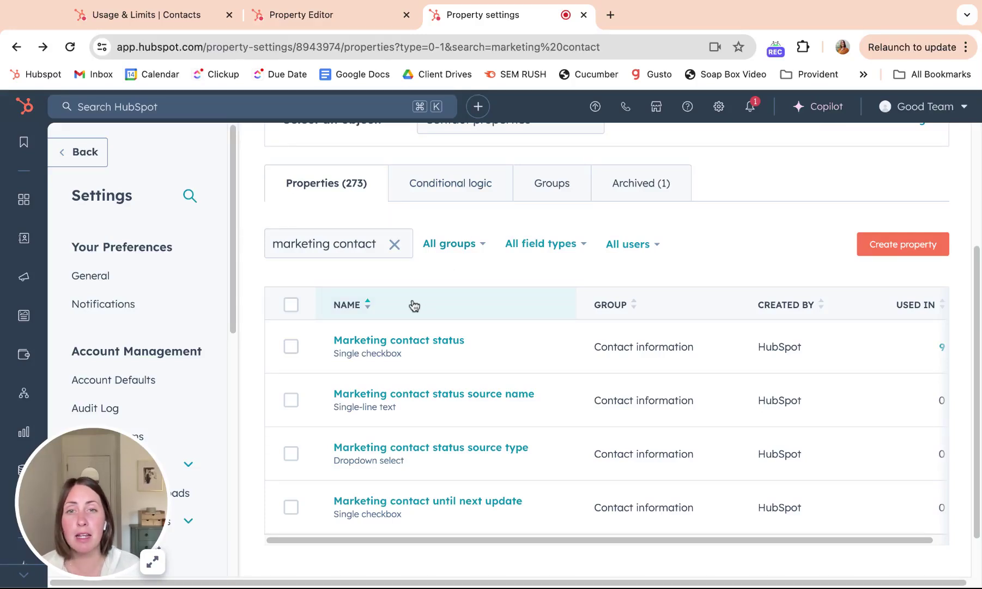
pyautogui.moveTo(381, 338)
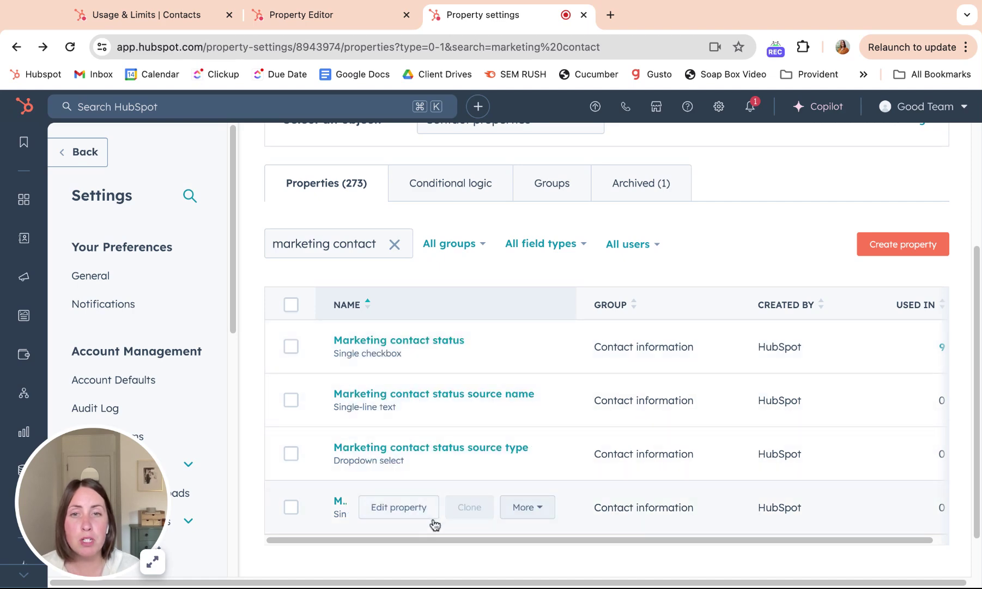
pyautogui.click(341, 345)
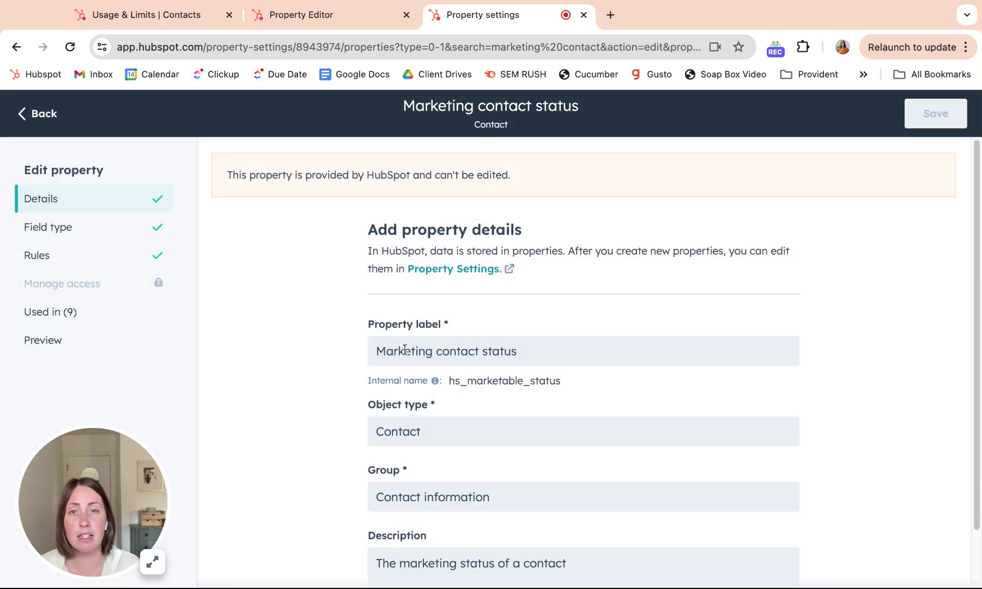
pyautogui.click(63, 311)
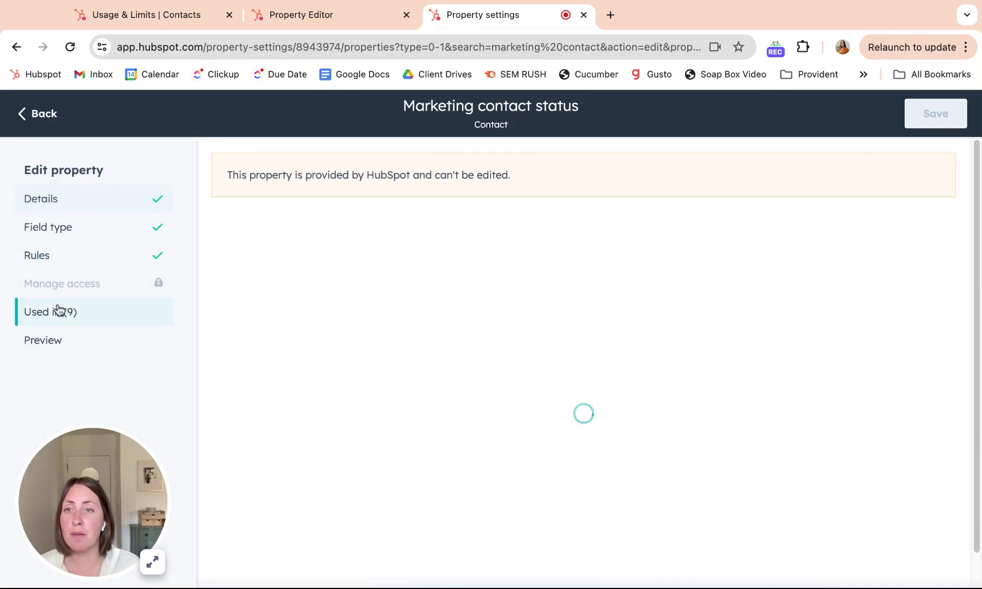
pyautogui.click(343, 379)
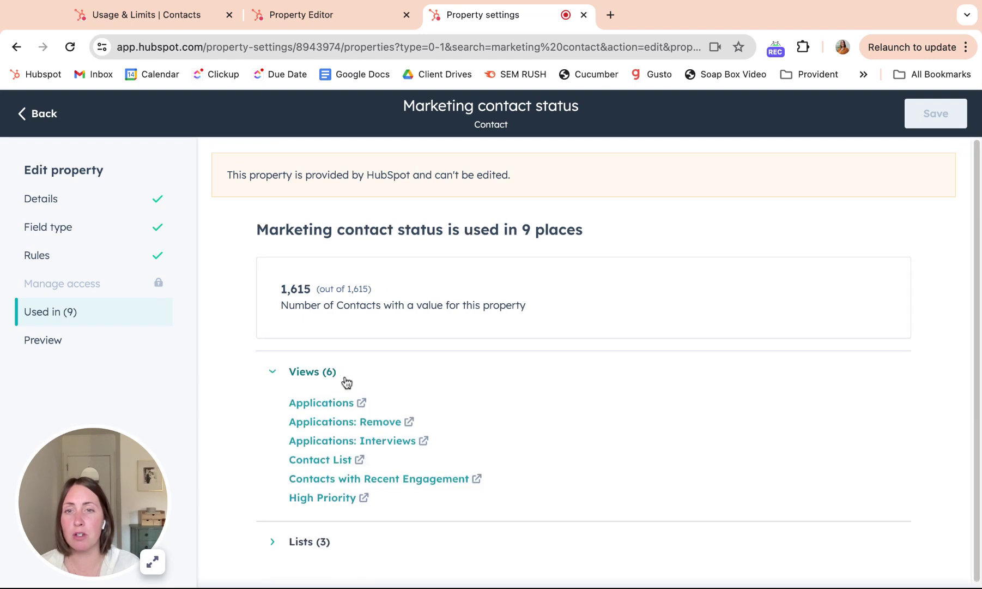
pyautogui.scroll(-1, 335, 436)
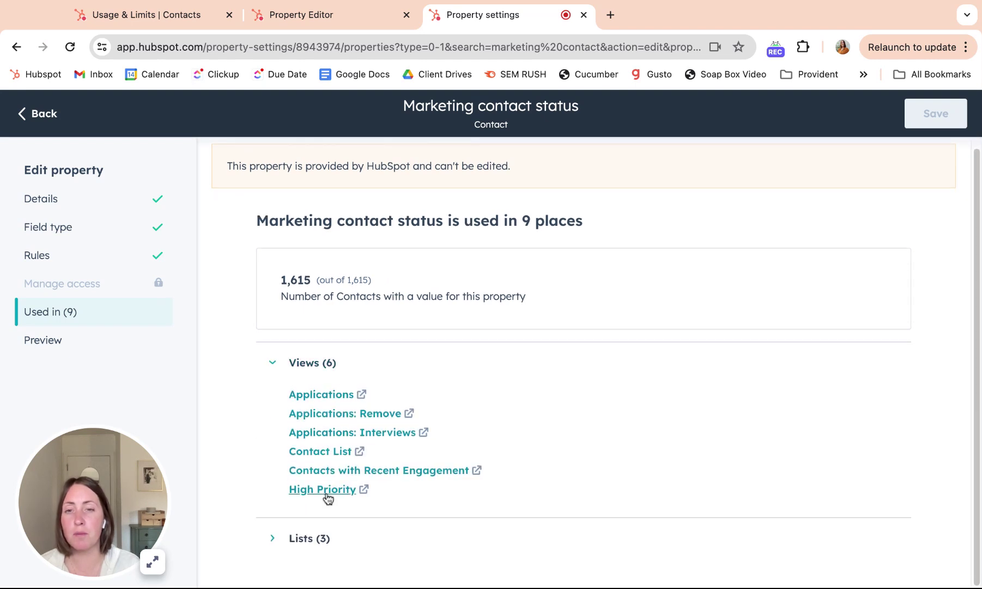
pyautogui.click(319, 538)
pyautogui.scroll(-2, 343, 384)
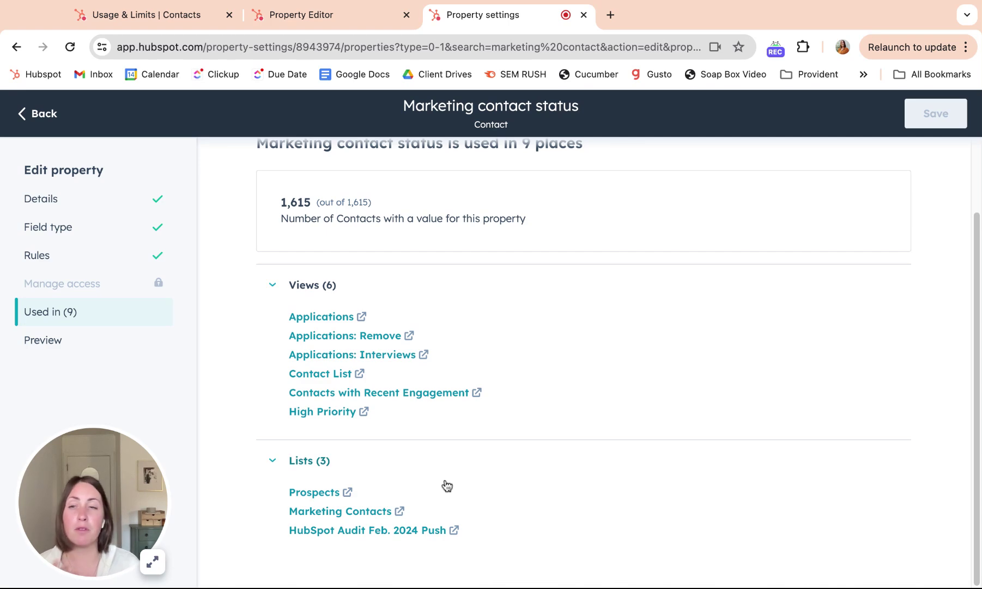
pyautogui.scroll(2, 35, 114)
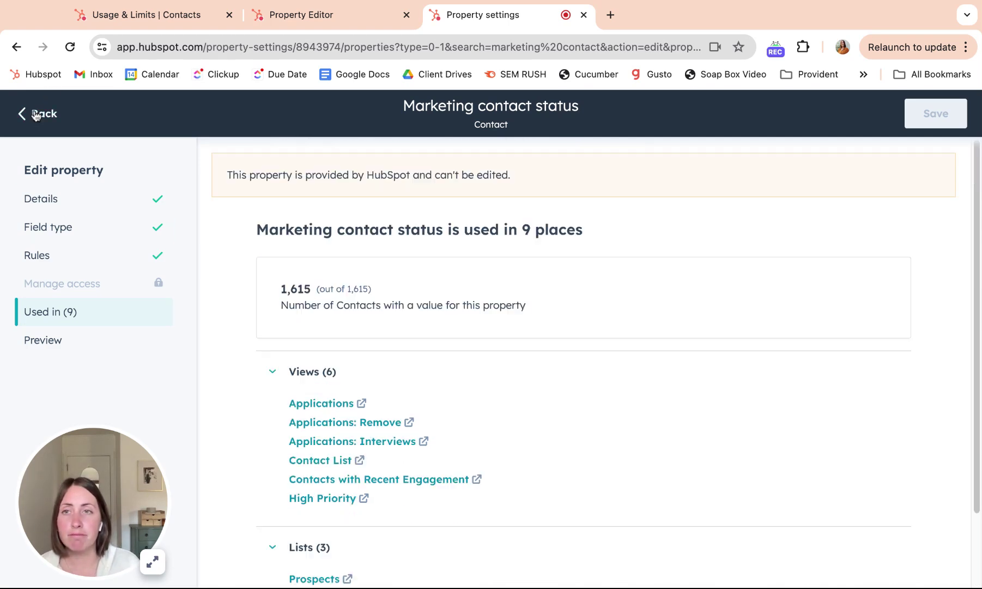
pyautogui.click(35, 115)
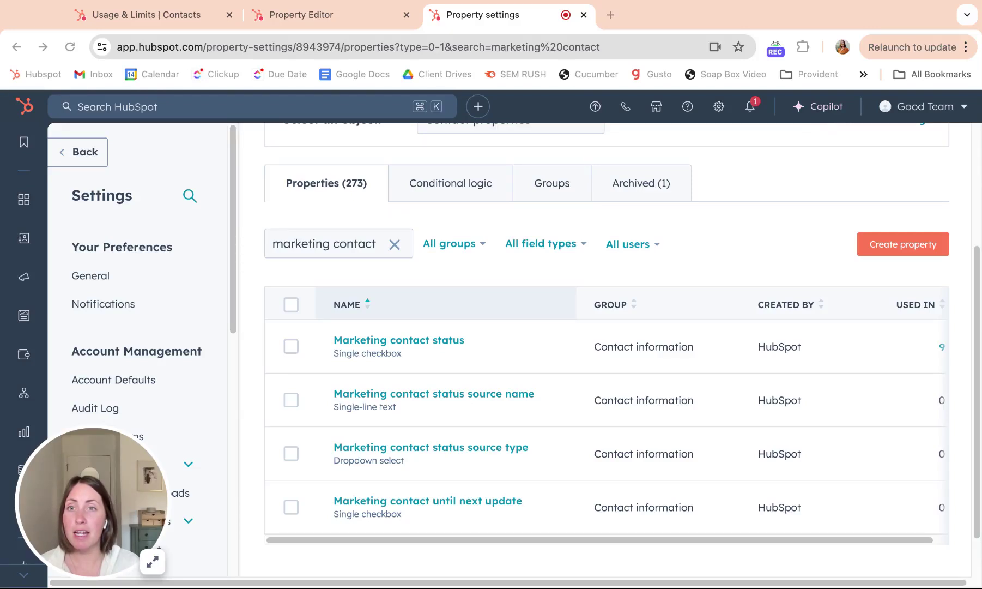
# Return to Usage & Limits showing 639 of 2,000 marketing contacts and 1,615 total contacts
pyautogui.click(301, 19)
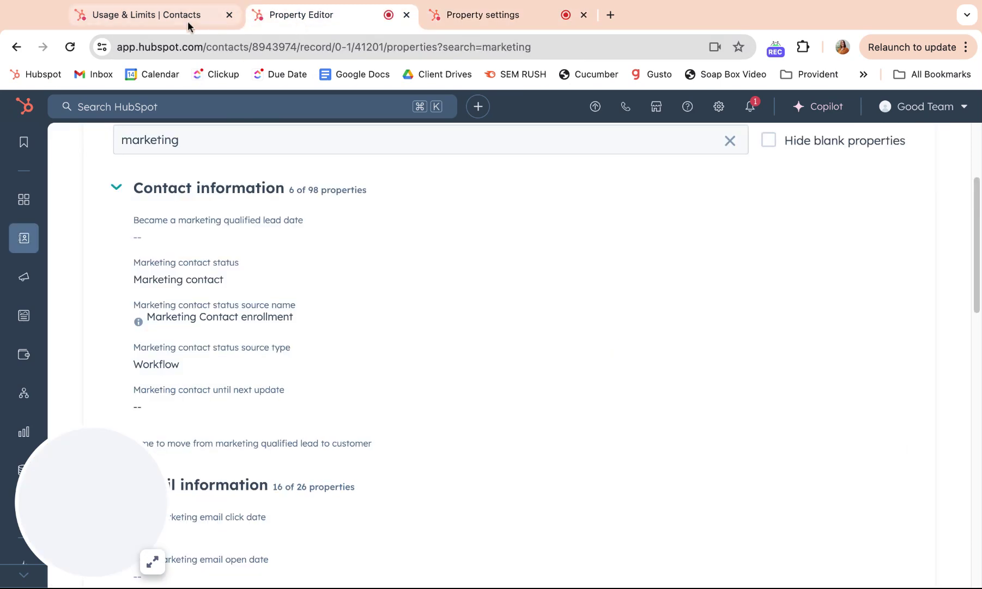
pyautogui.click(157, 21)
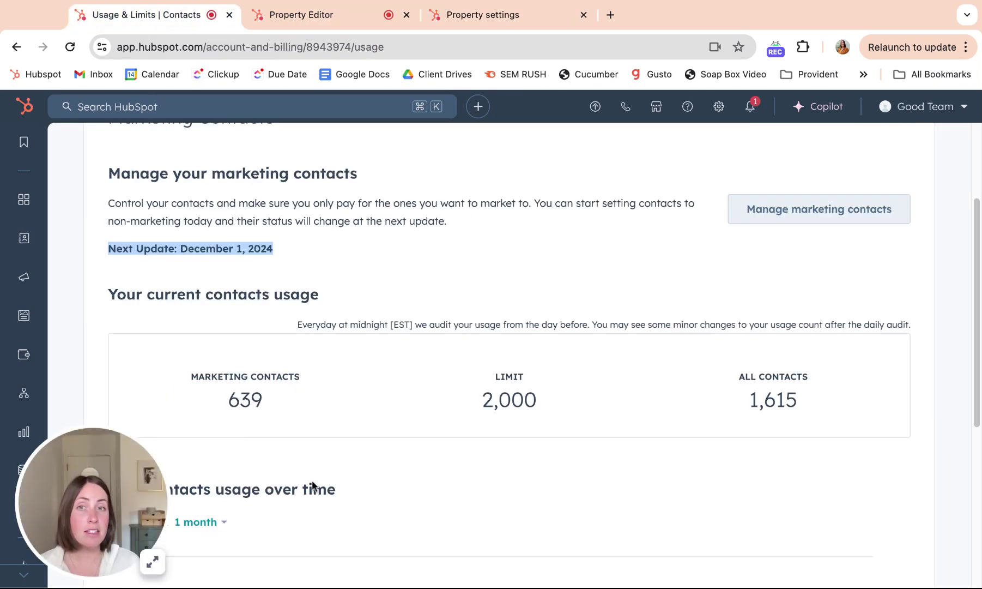
pyautogui.scroll(2, 426, 228)
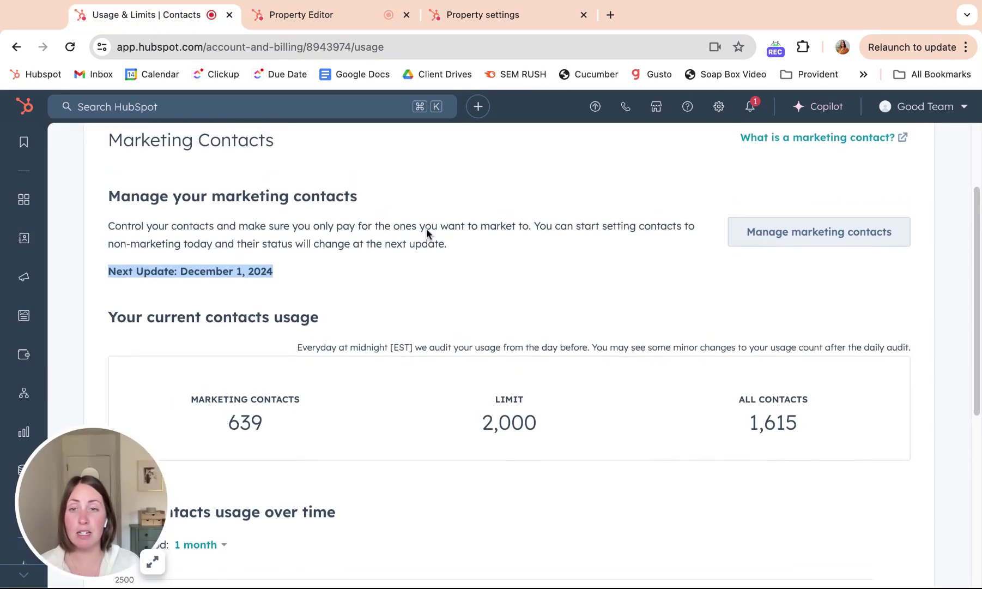